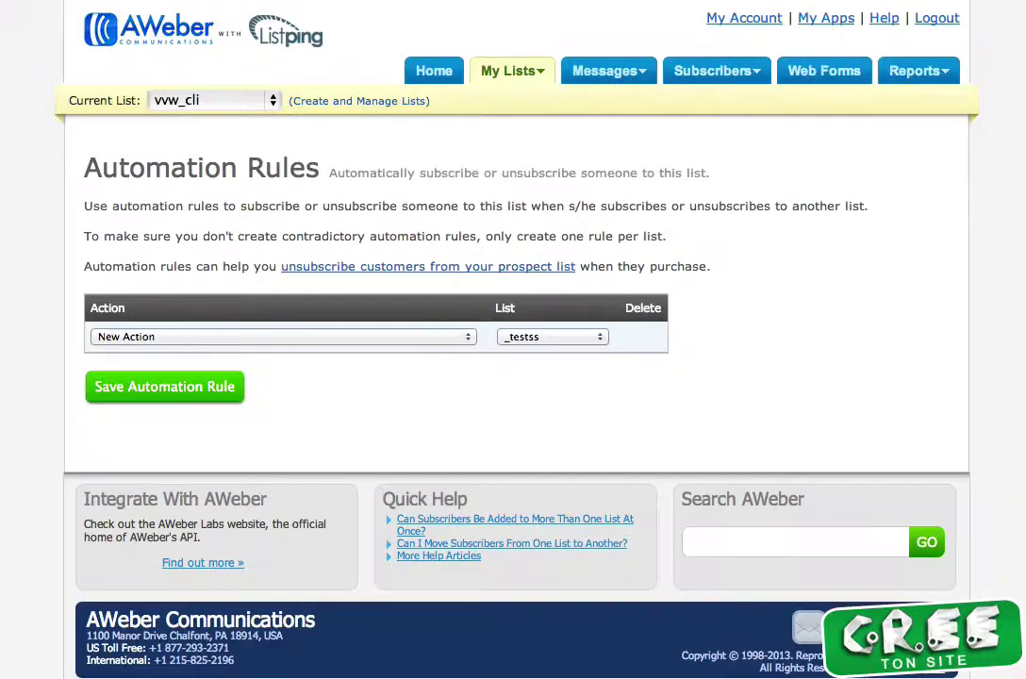
Switch the Automation Rules current list from vvw_cli to vvw_pros
click(234, 106)
click(229, 125)
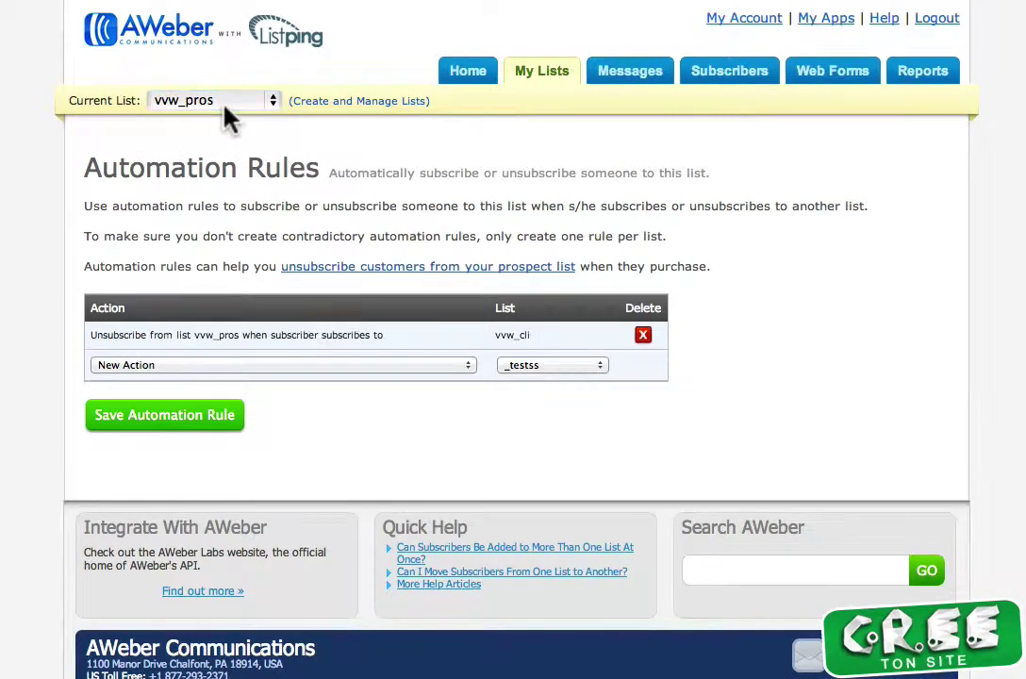
mouse_move(528, 77)
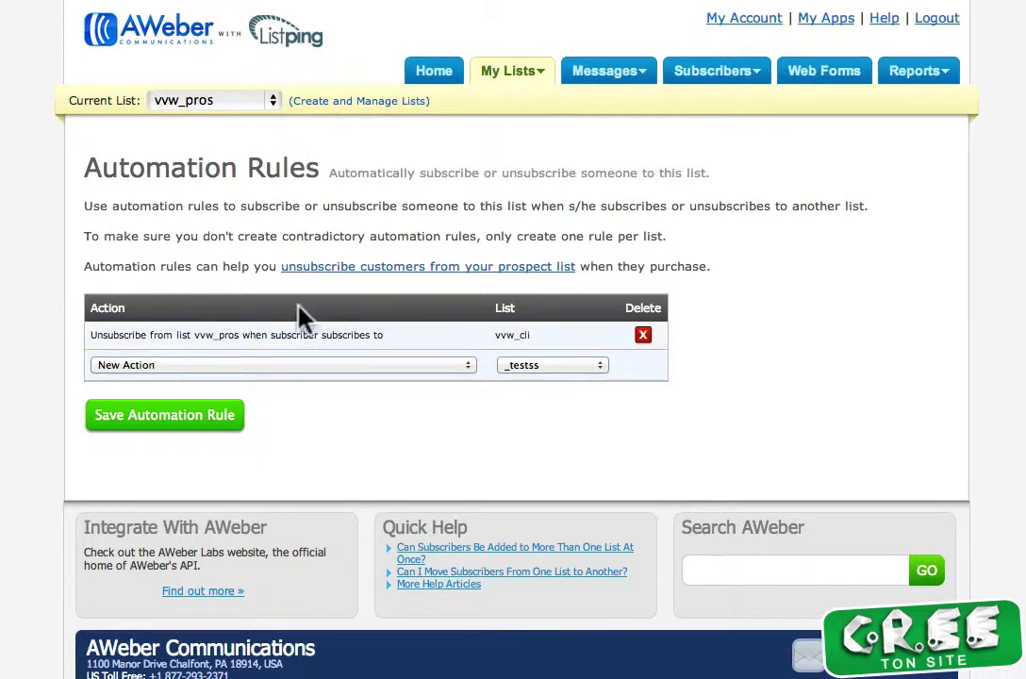
Set the new rule's action to unsubscribe from vvw_pros when lead subscribes, leaving the list on _testss
click(332, 364)
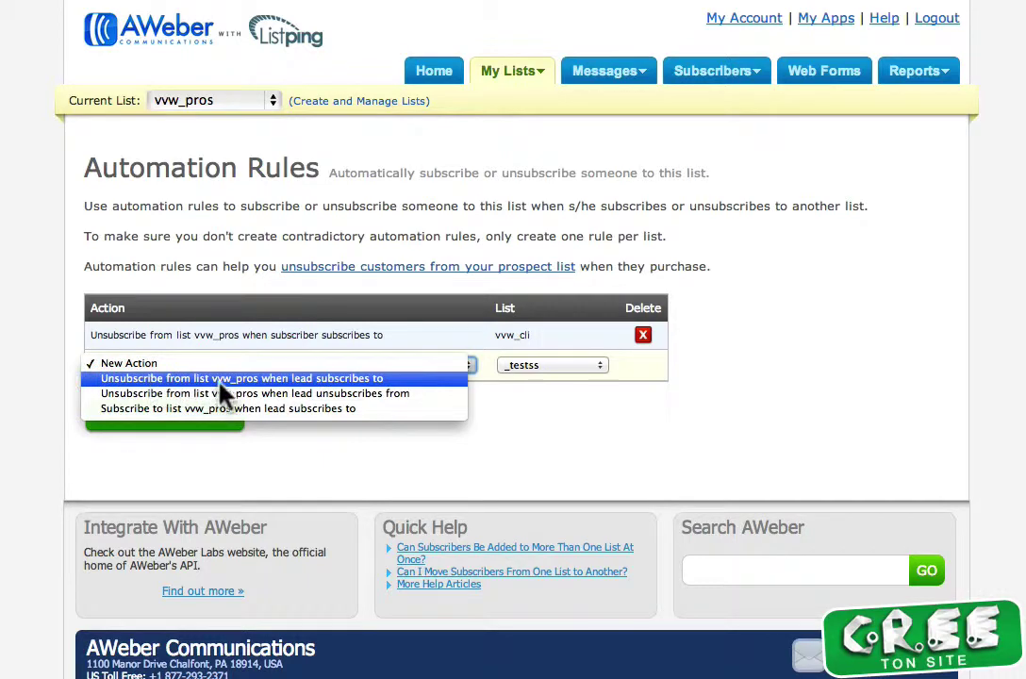
click(371, 380)
click(531, 370)
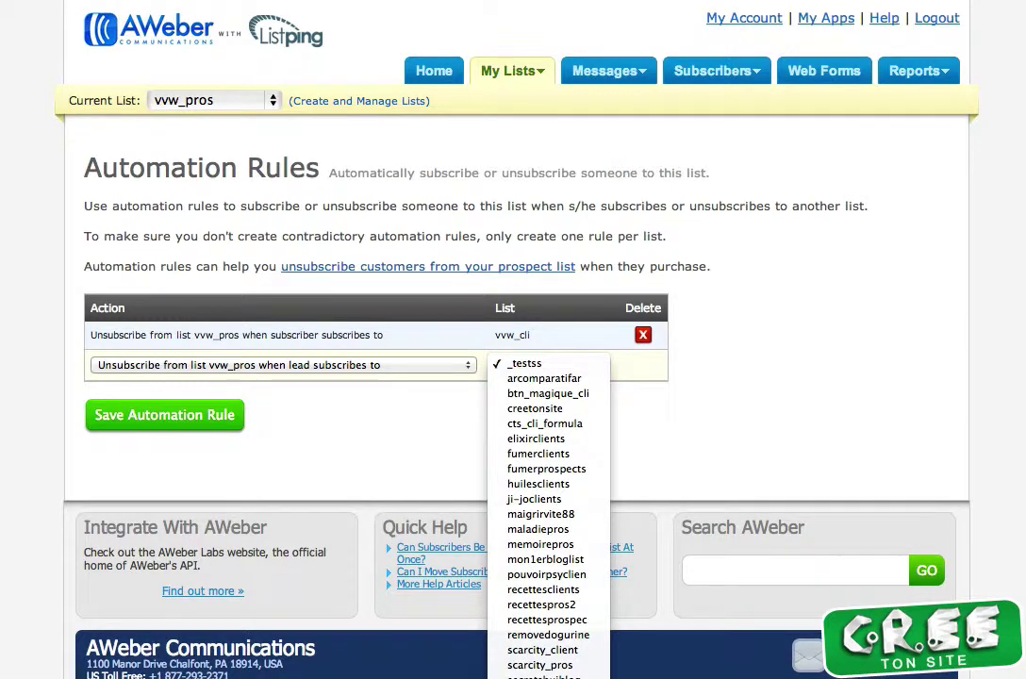
click(401, 418)
click(346, 368)
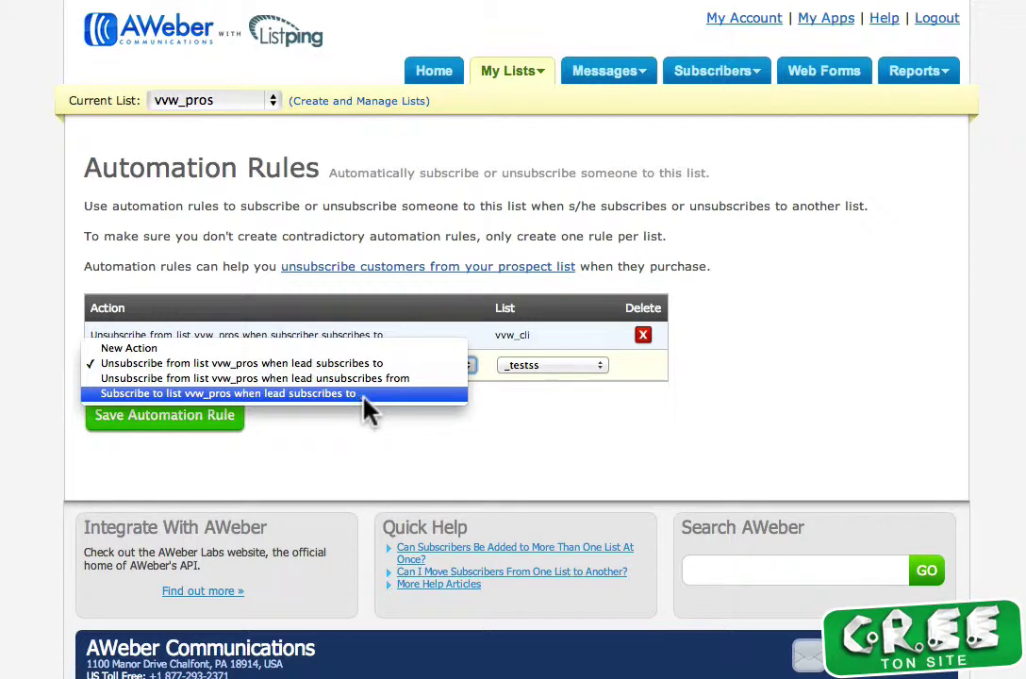
click(500, 420)
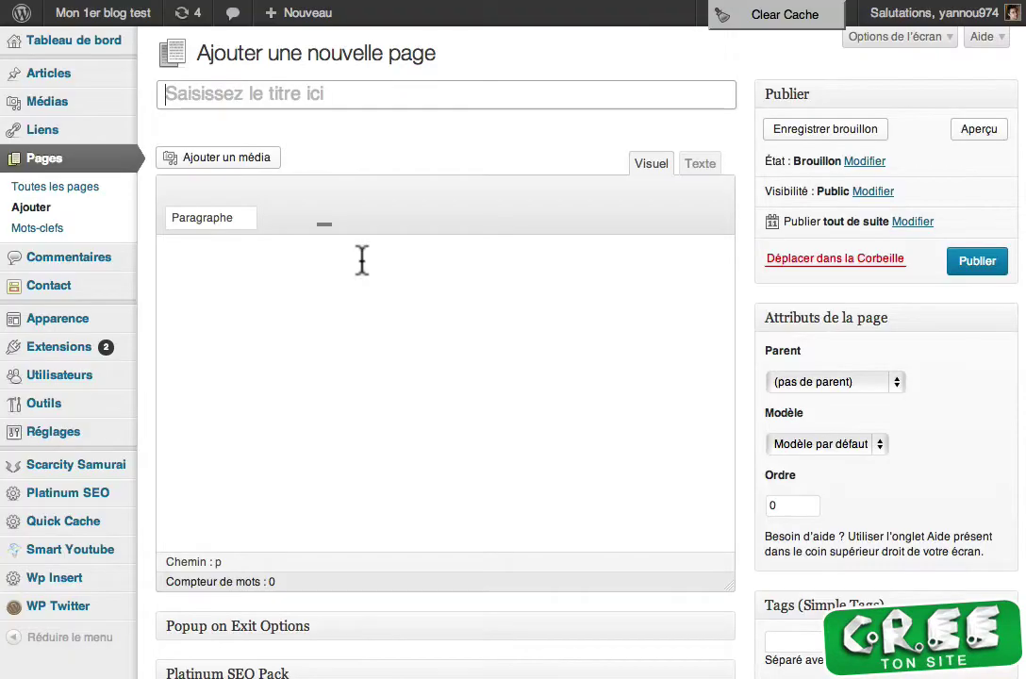
Title the new page 'scret1234', exclude it from page lists and set it to noindex, nofollow
text(scret1234)
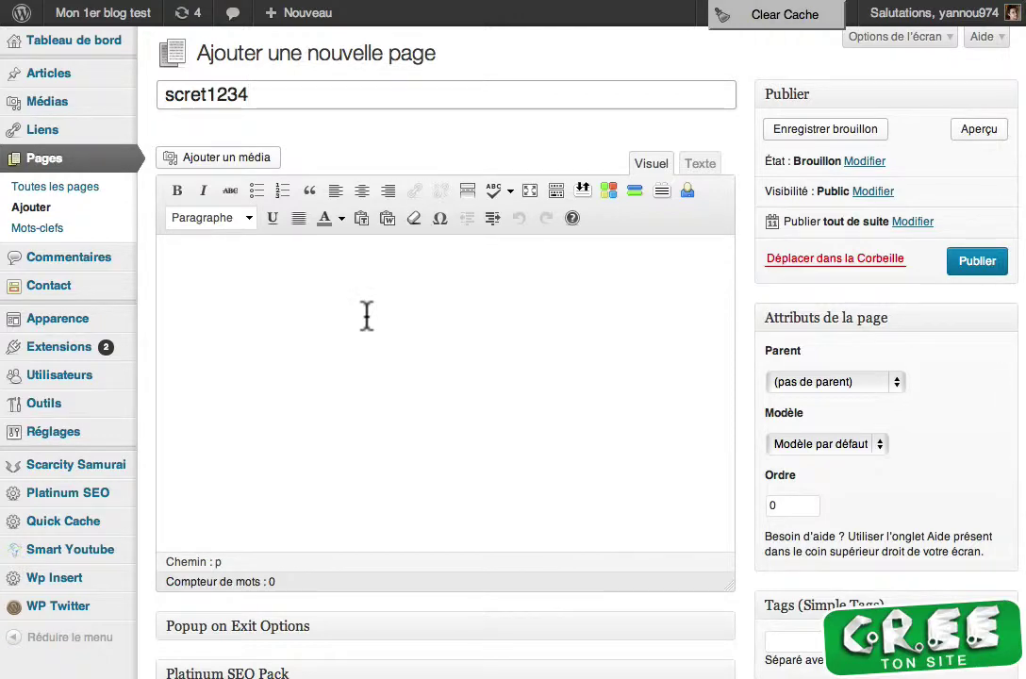
scroll(531, 322, down, 5)
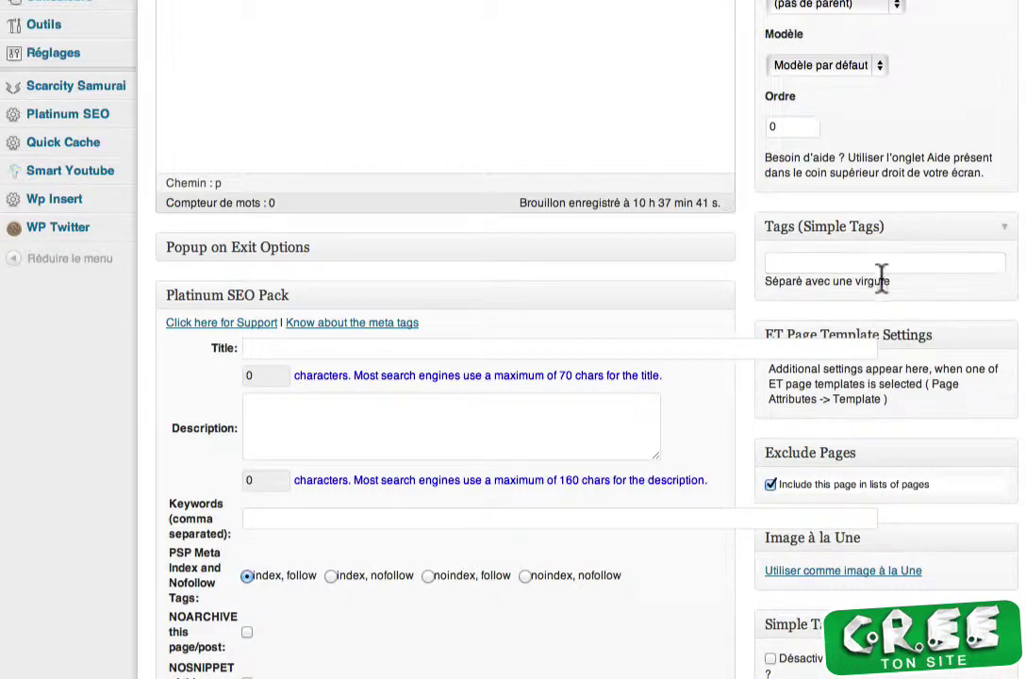
click(771, 484)
click(525, 576)
Type the intro sentence asking buyers to enter their details in the form below
scroll(525, 585, up, 8)
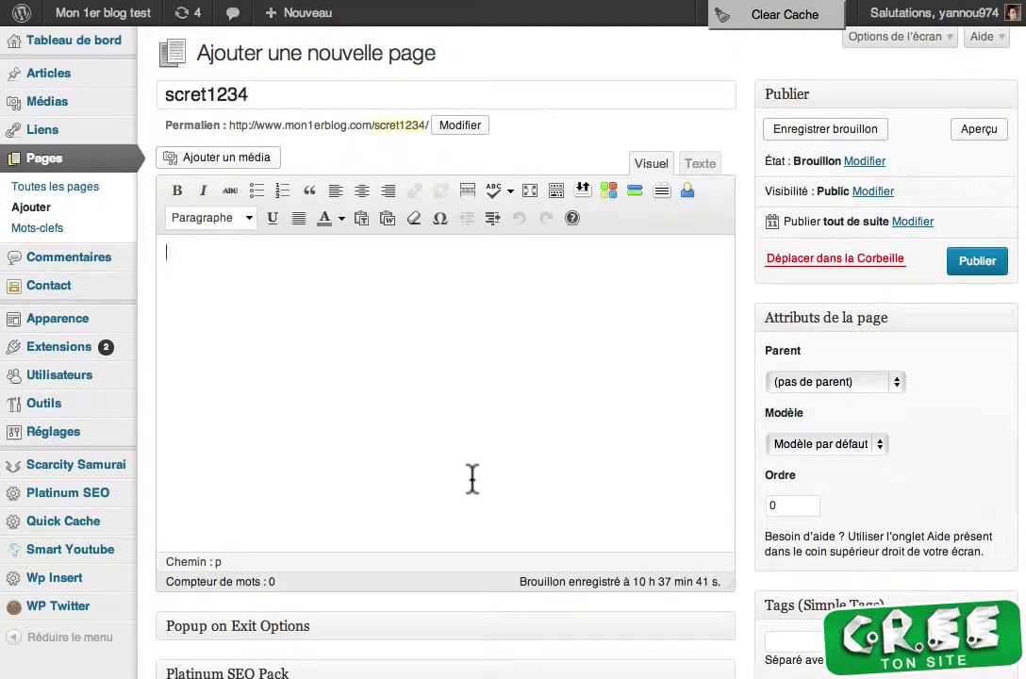
text(Pour recevoir o)
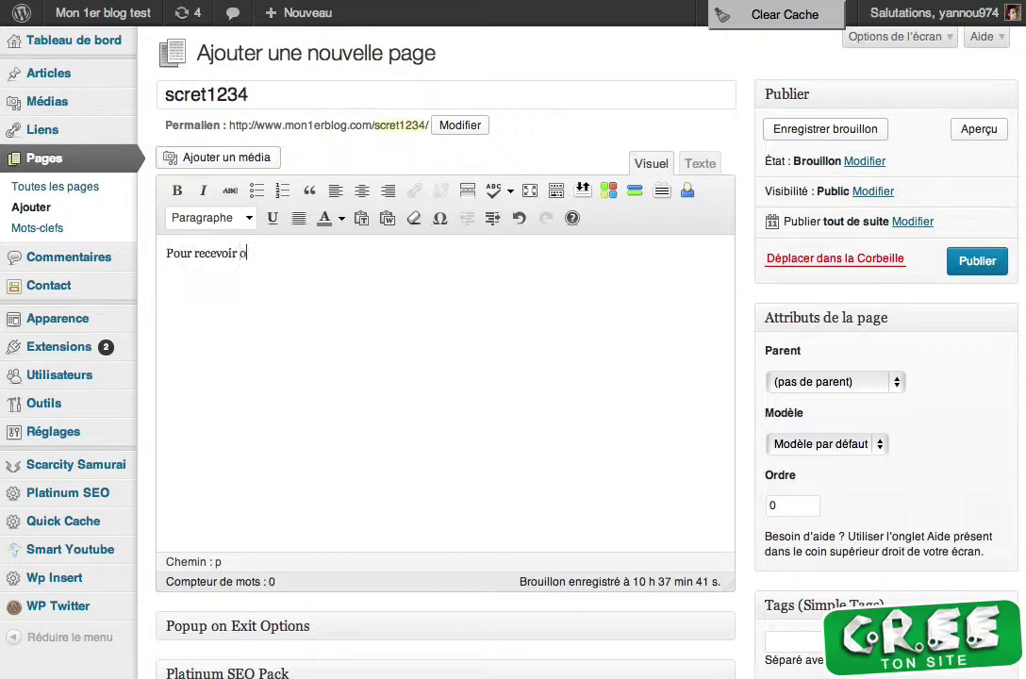
key(BackSpace)
text(votre produit, en)
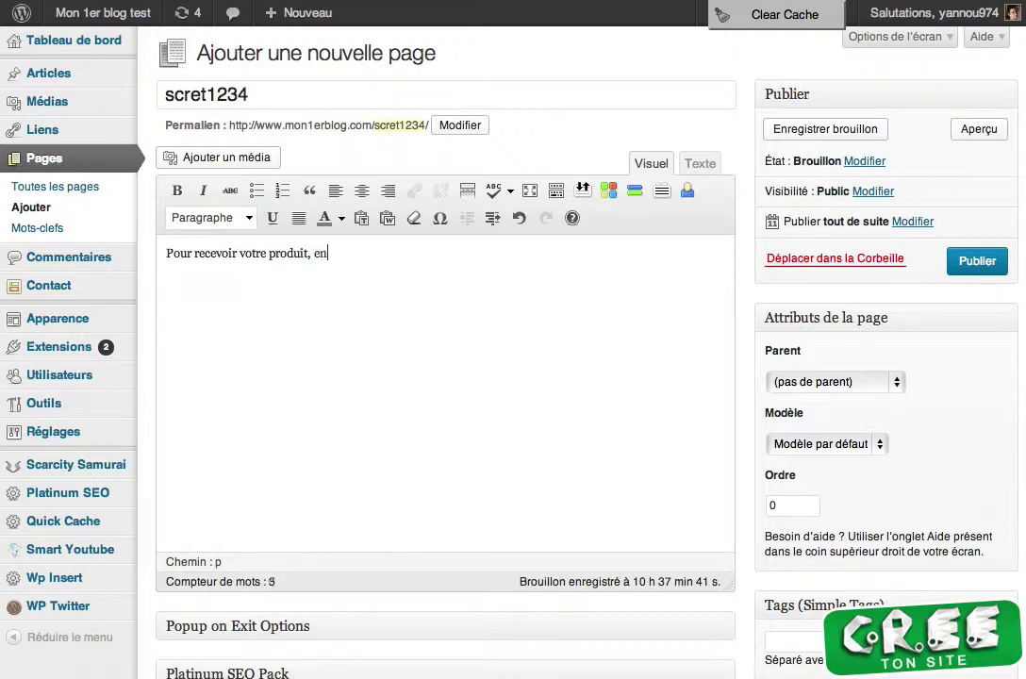
text(trez vos coordoonees dans)
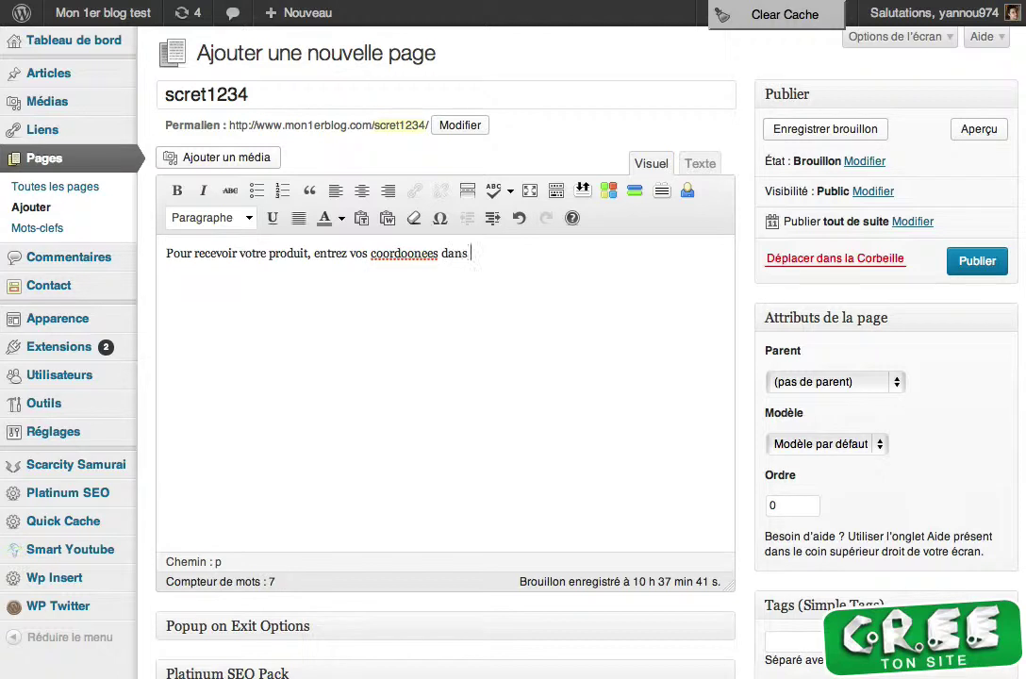
text( le formulaire e)
key(BackSpace)
text(ci dessou)
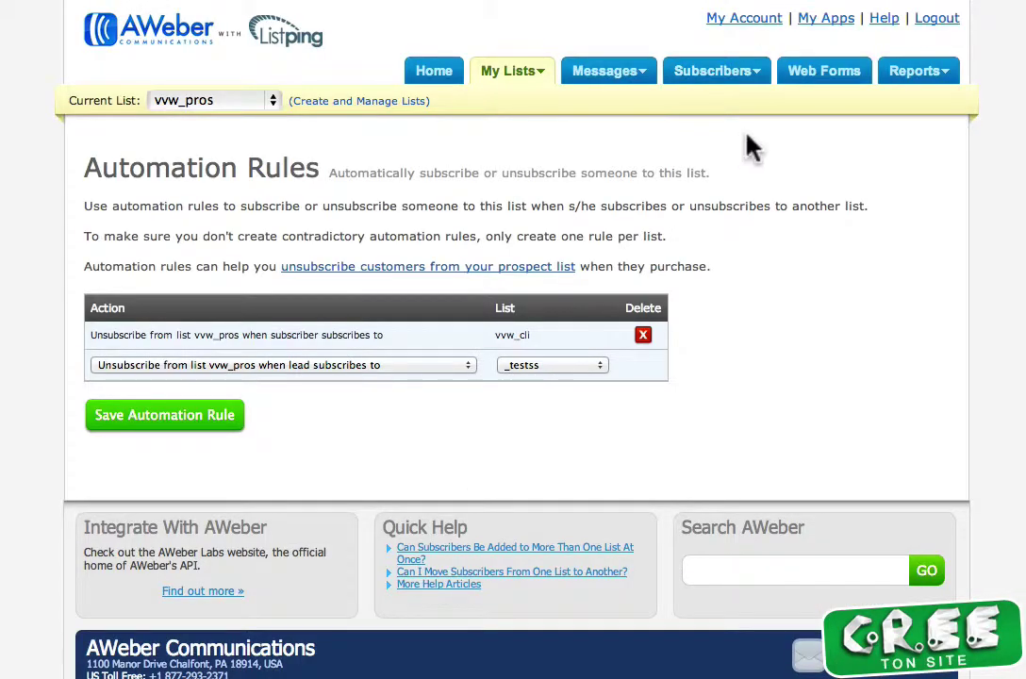
Copy the JavaScript publish snippet of the vvw_cli list's web form
click(808, 75)
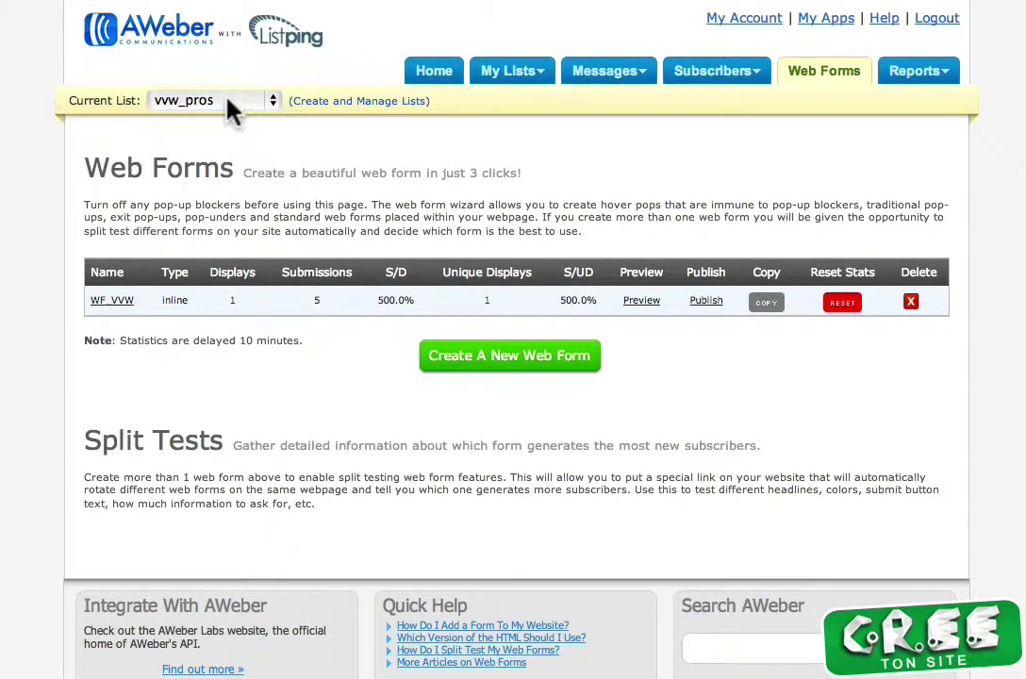
click(231, 101)
click(227, 82)
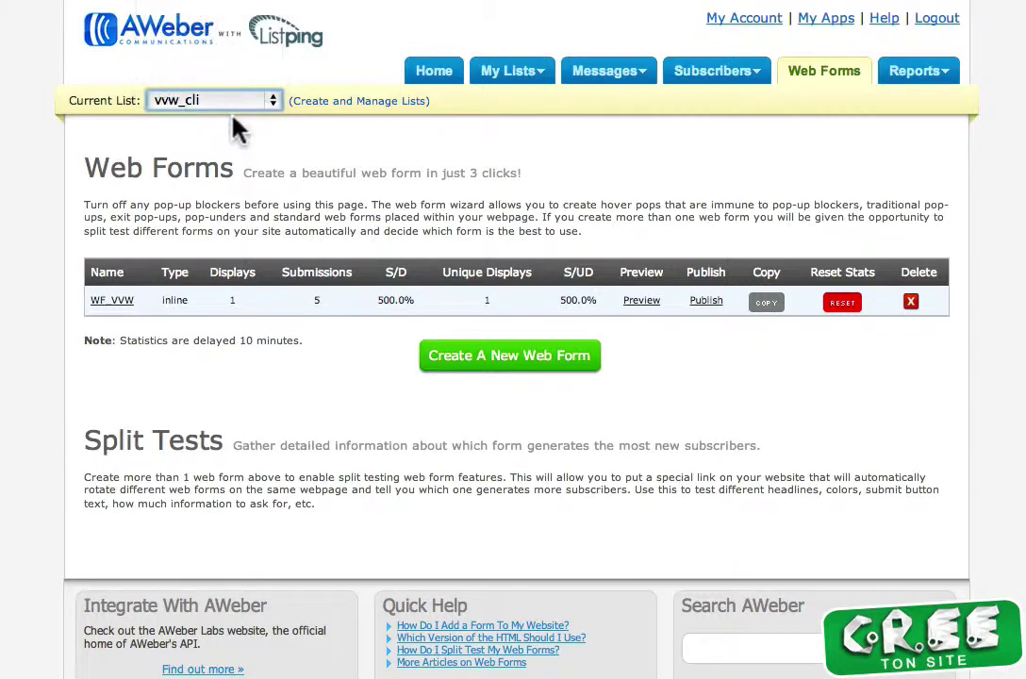
click(705, 303)
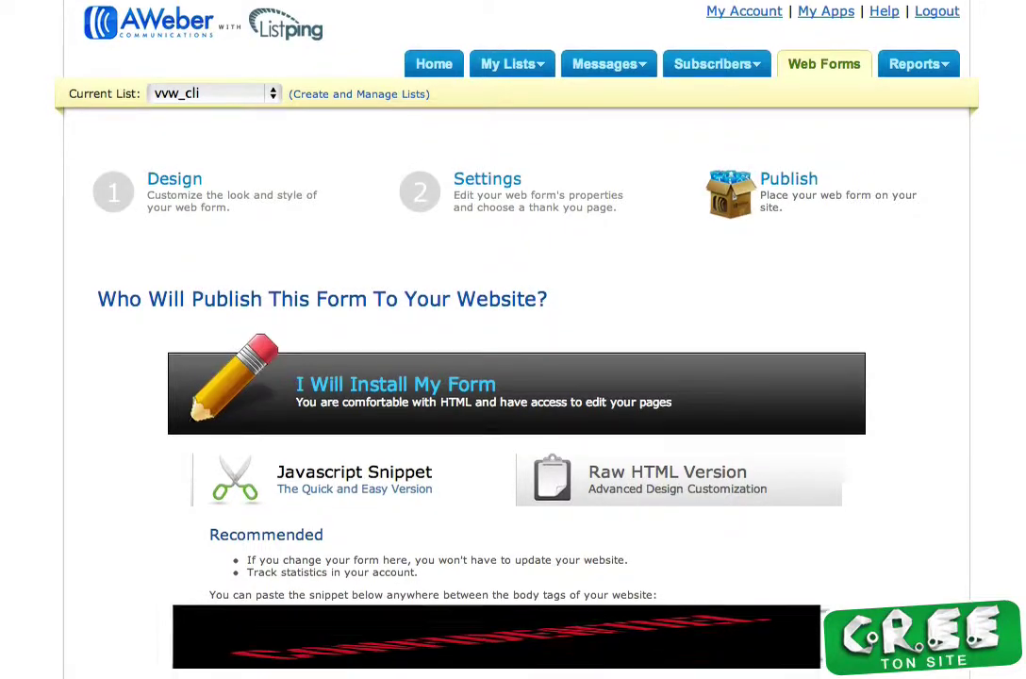
scroll(509, 424, down, 2)
right_click(275, 595)
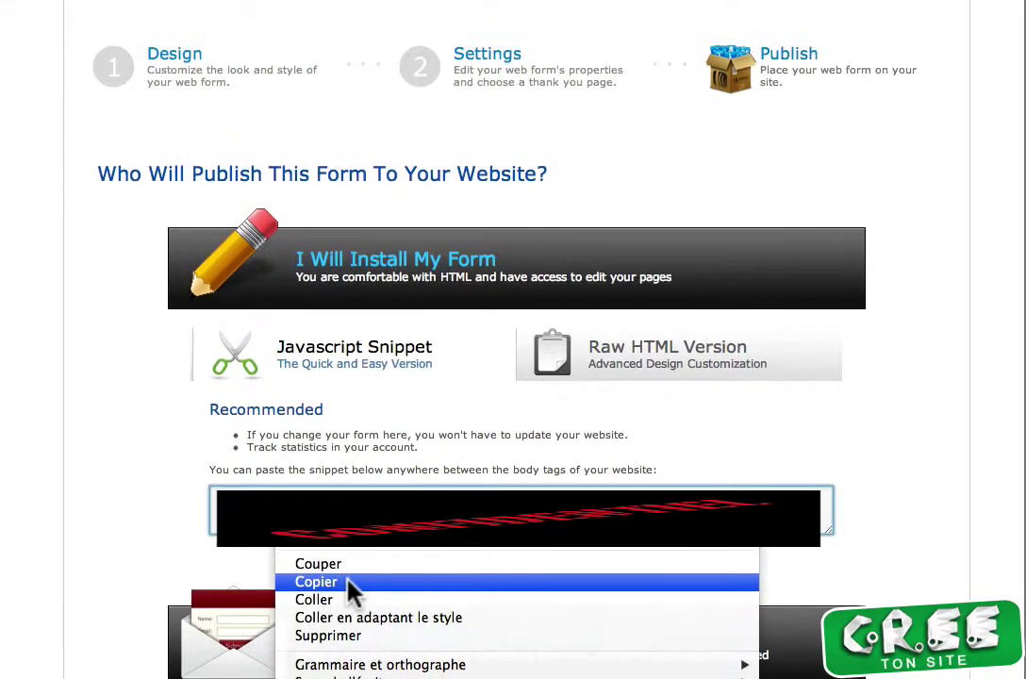
click(340, 635)
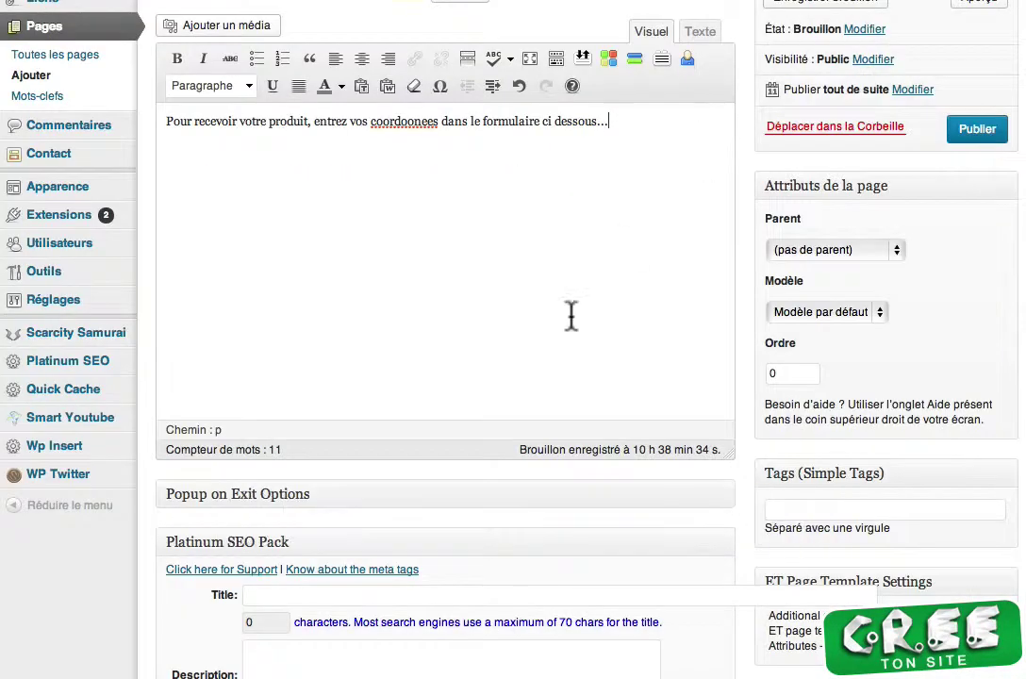
Paste the vvw_cli form snippet into the scret1234 page below the intro sentence using HTML view
key(Return)
click(699, 32)
key(super+v)
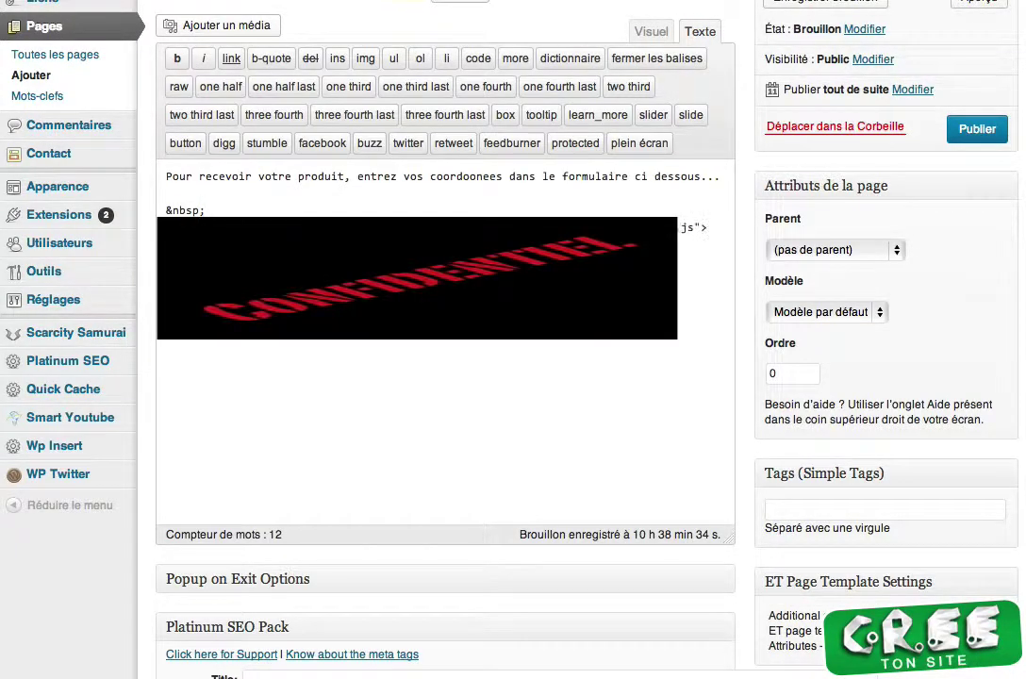
click(651, 34)
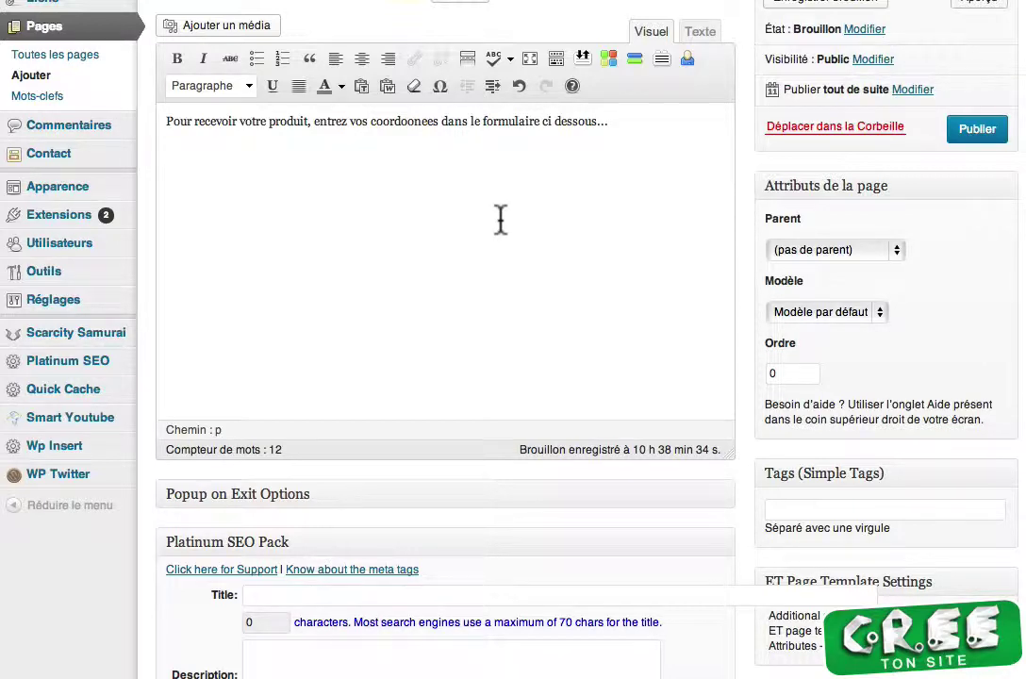
scroll(495, 641, down, 5)
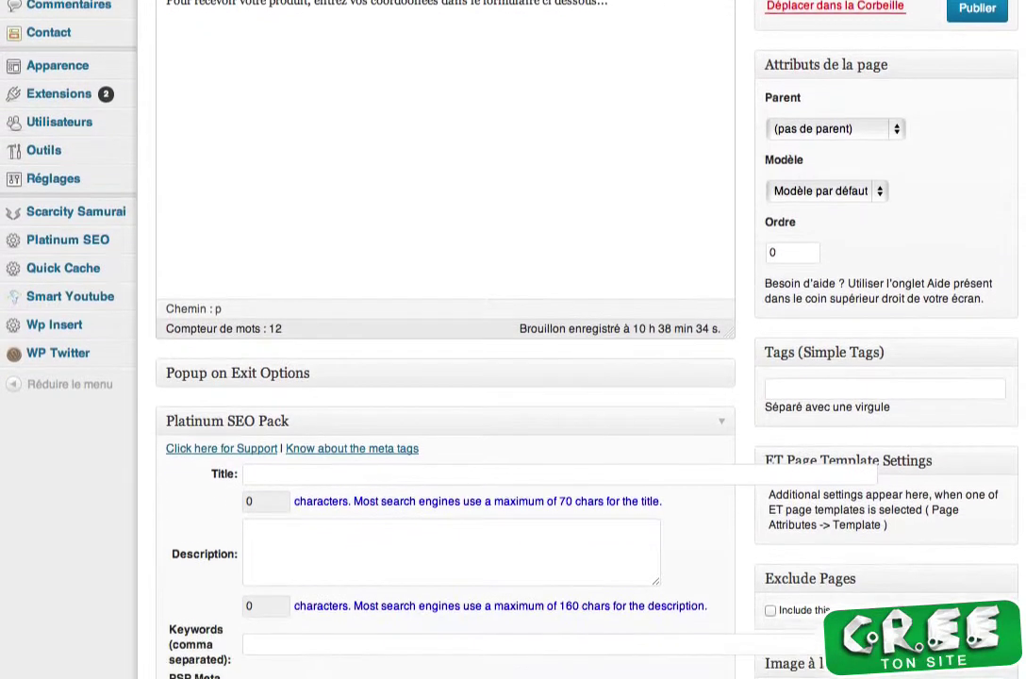
scroll(528, 623, down, 1)
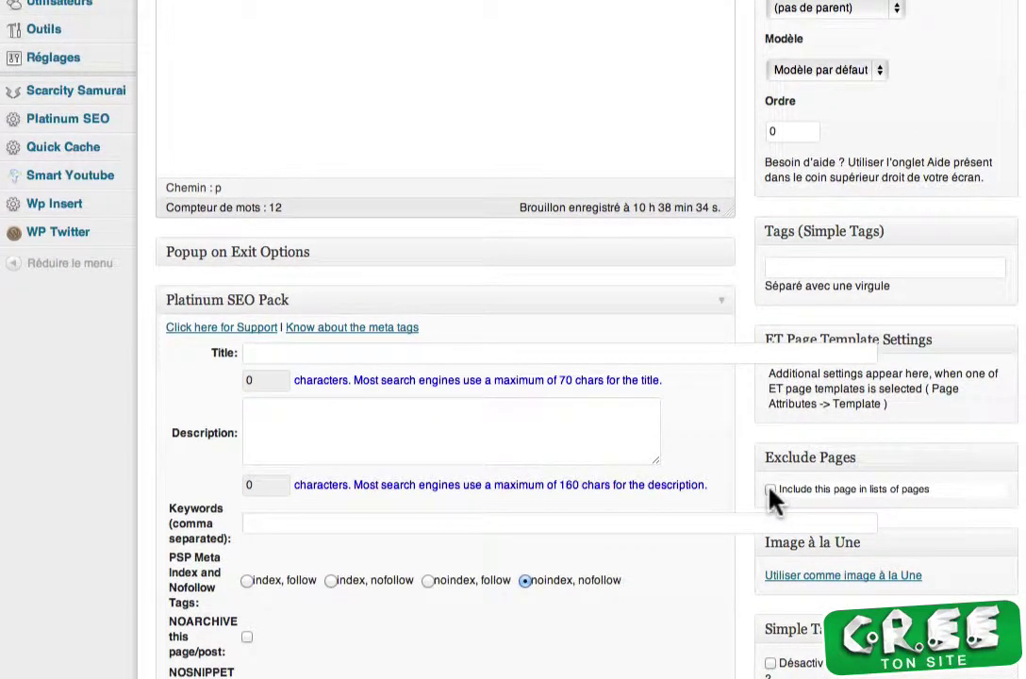
scroll(396, 56, up, 9)
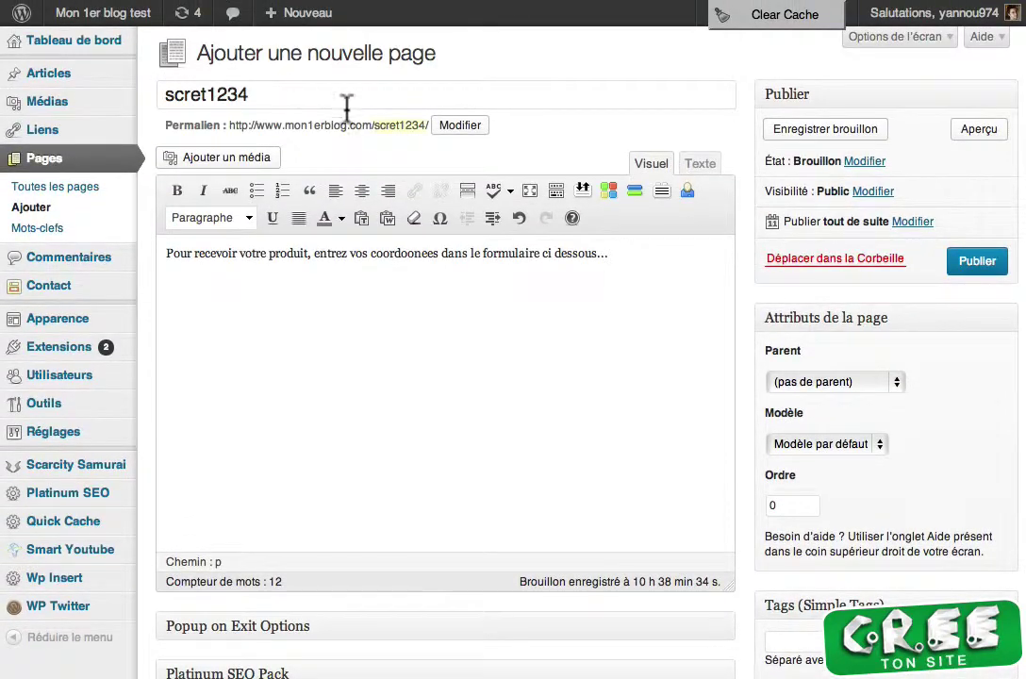
Publish the scret1234 page and view it in a new tab
click(960, 268)
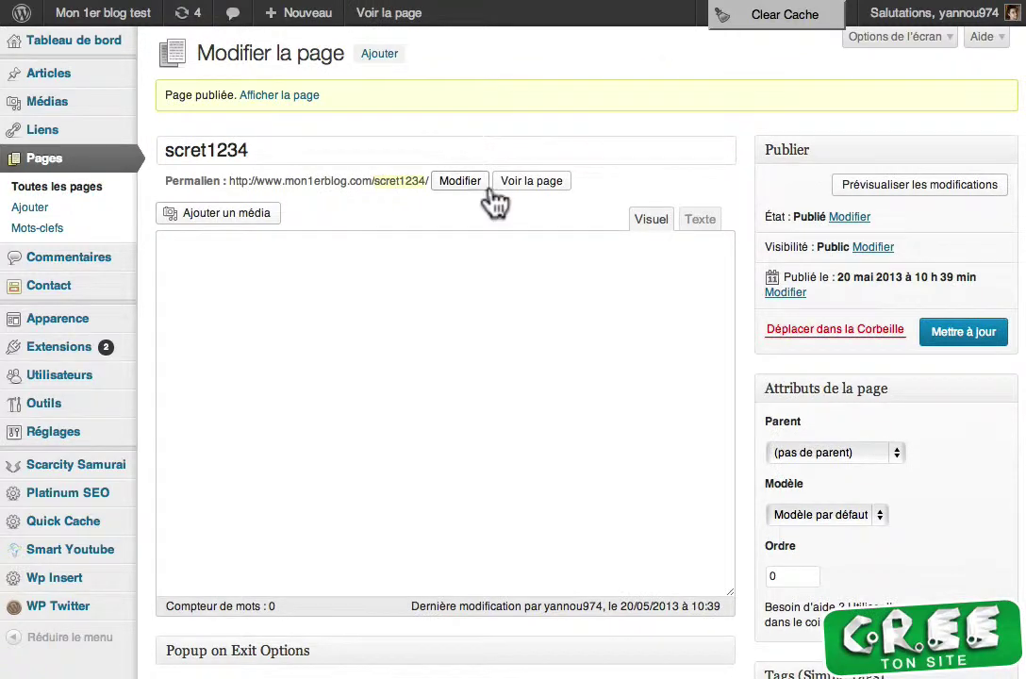
right_click(510, 180)
click(528, 189)
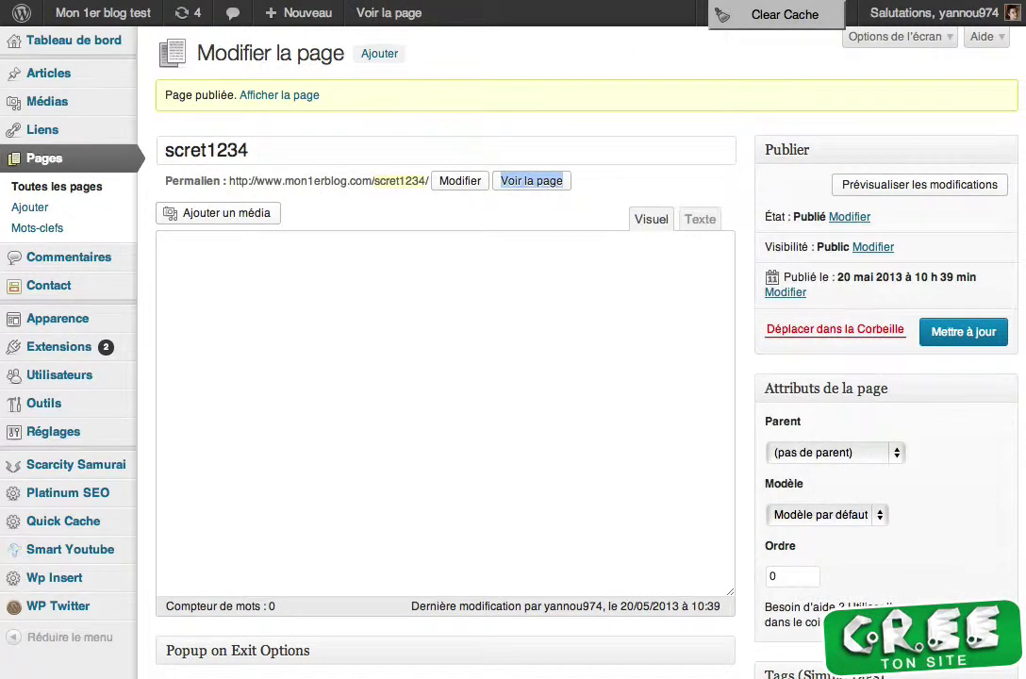
key(ctrl+Tab)
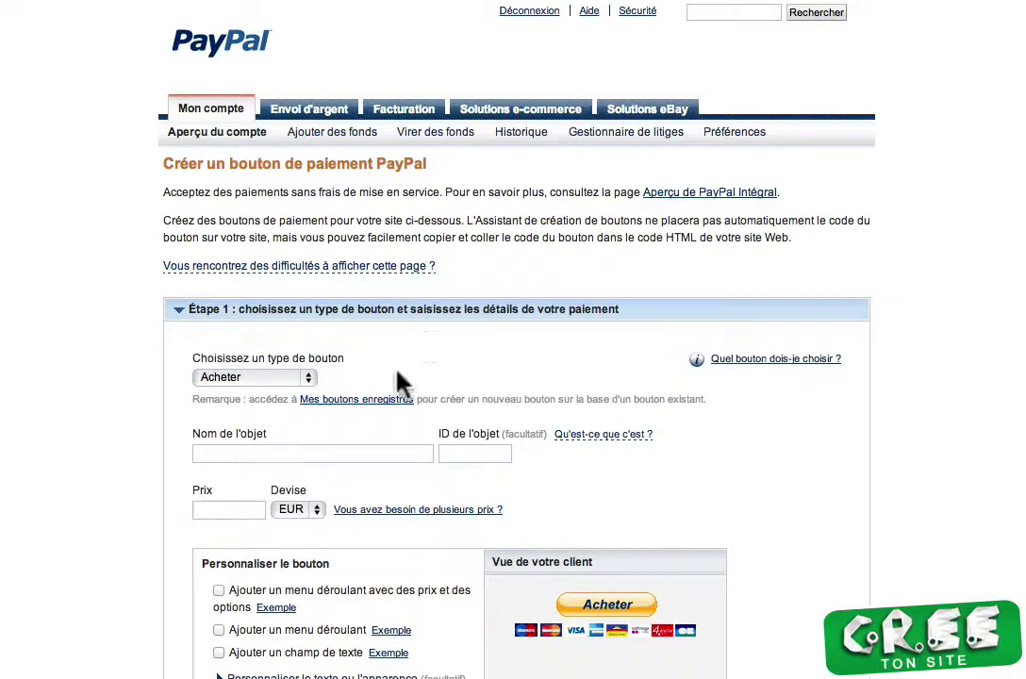
Name the PayPal button item 'test' and price it at 47
click(287, 455)
text(test)
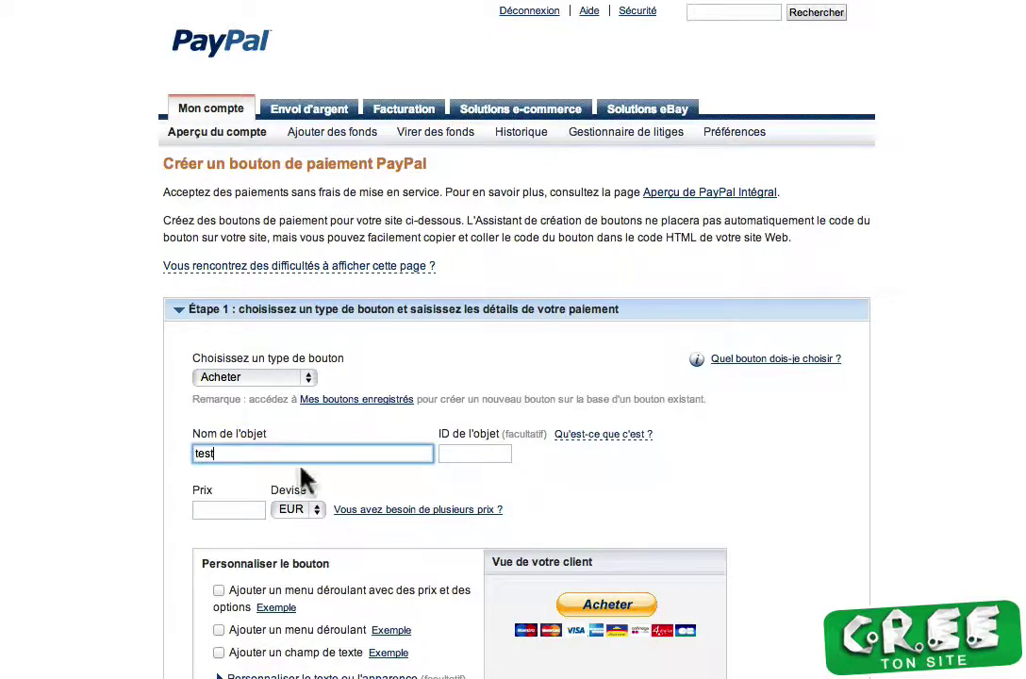
click(240, 508)
text(47)
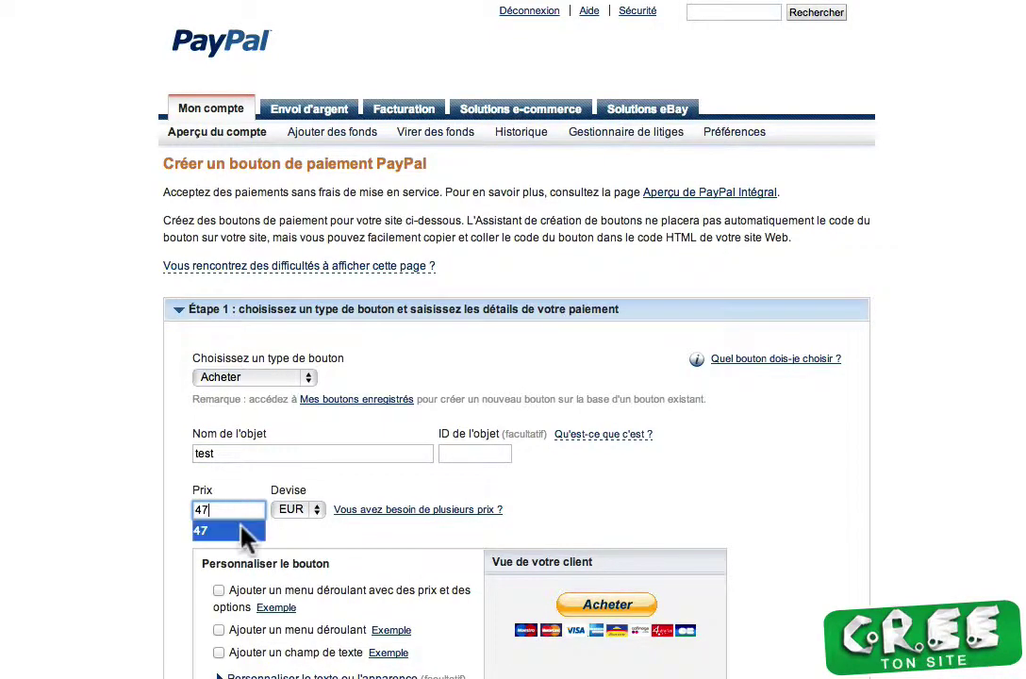
scroll(123, 658, down, 2)
scroll(122, 658, down, 6)
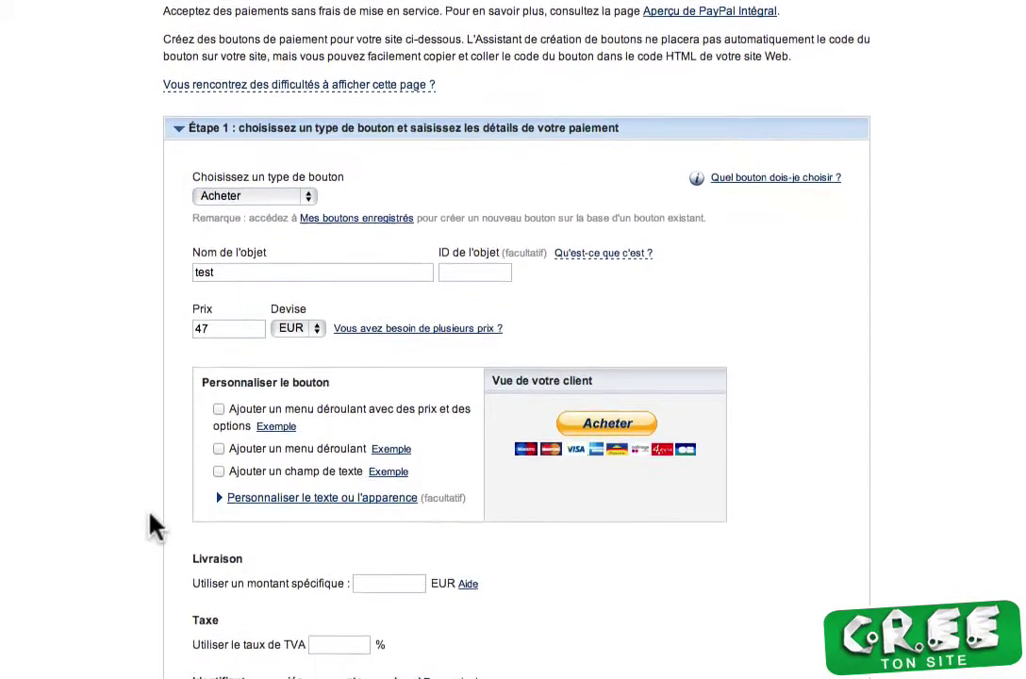
Use a custom button image URL from the blog and identify payments with the secure merchant ID
click(279, 323)
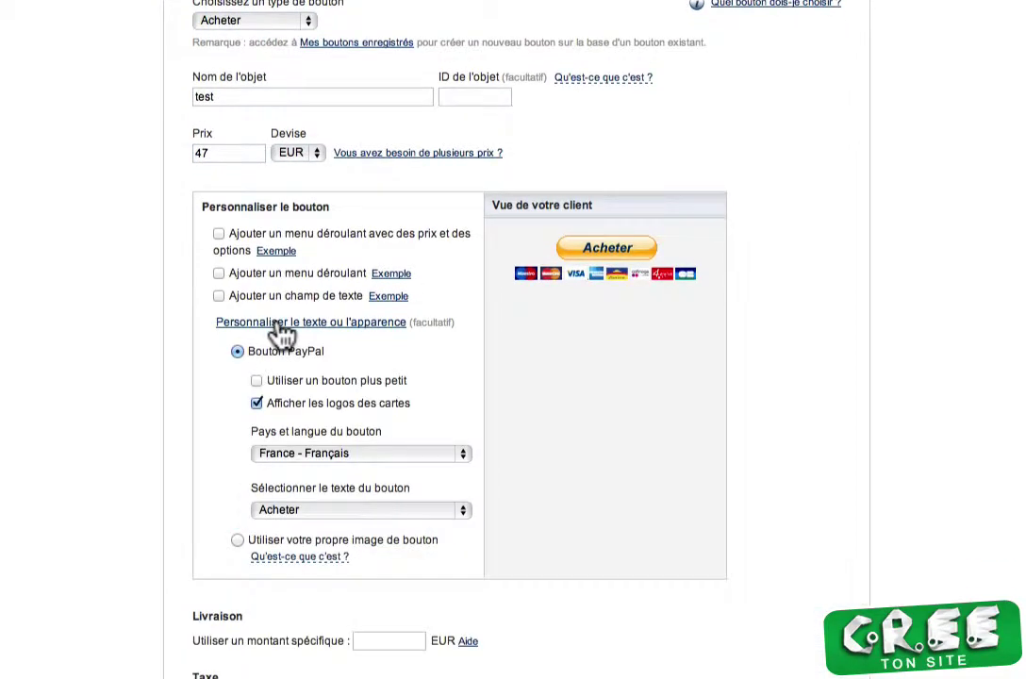
click(239, 541)
click(323, 412)
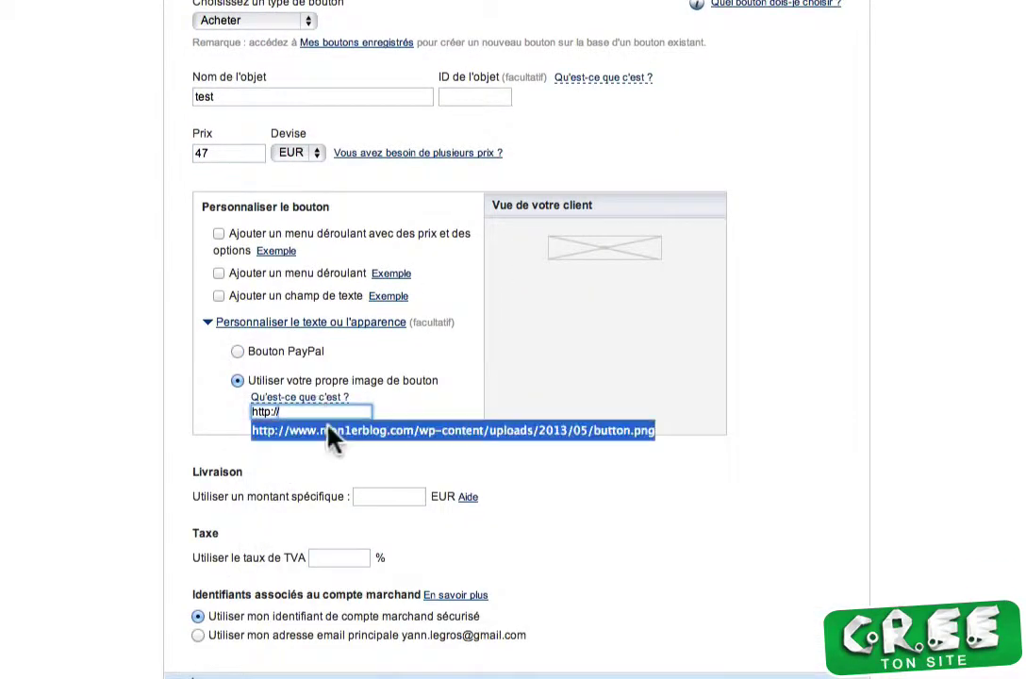
click(333, 436)
scroll(179, 492, down, 5)
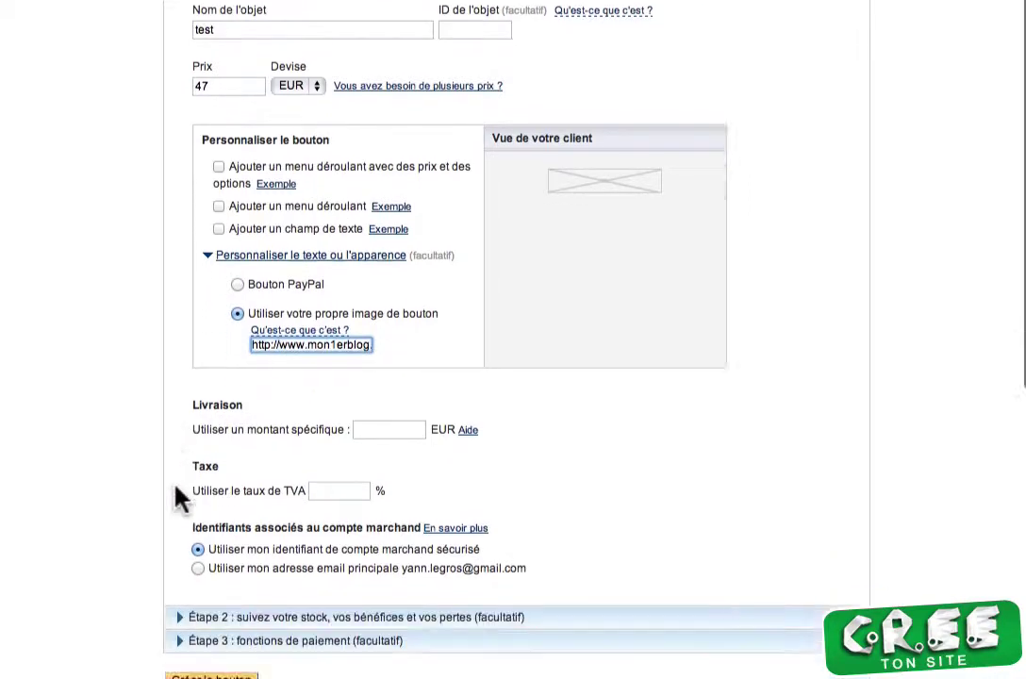
click(197, 277)
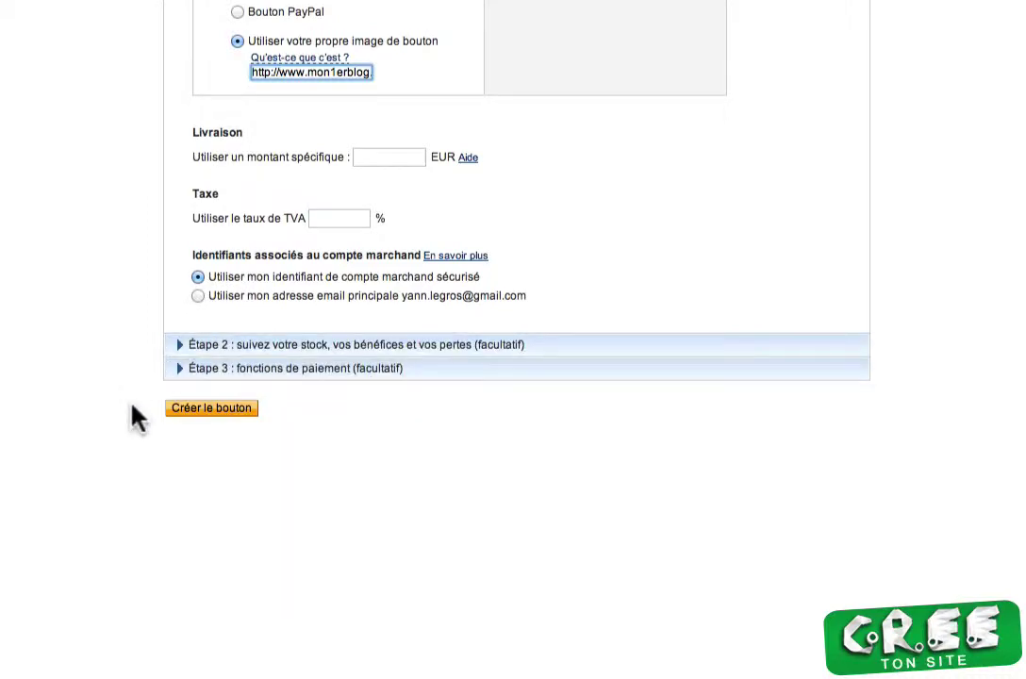
Set the button to disallow special instructions from buyers
click(166, 378)
scroll(178, 378, down, 5)
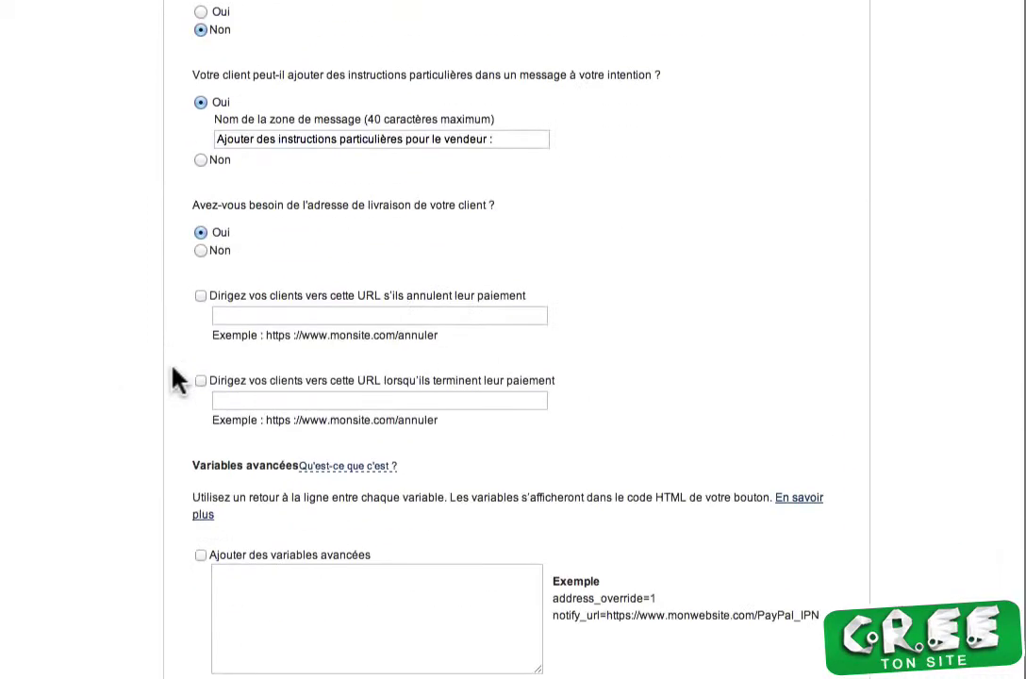
scroll(240, 374, up, 2)
scroll(190, 177, up, 2)
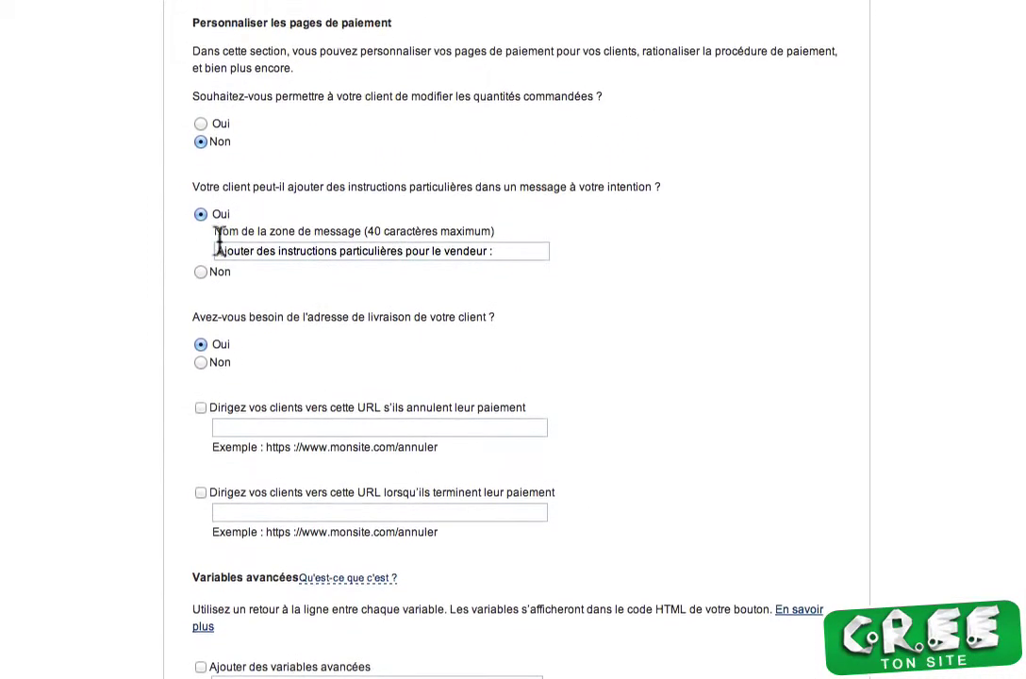
click(200, 312)
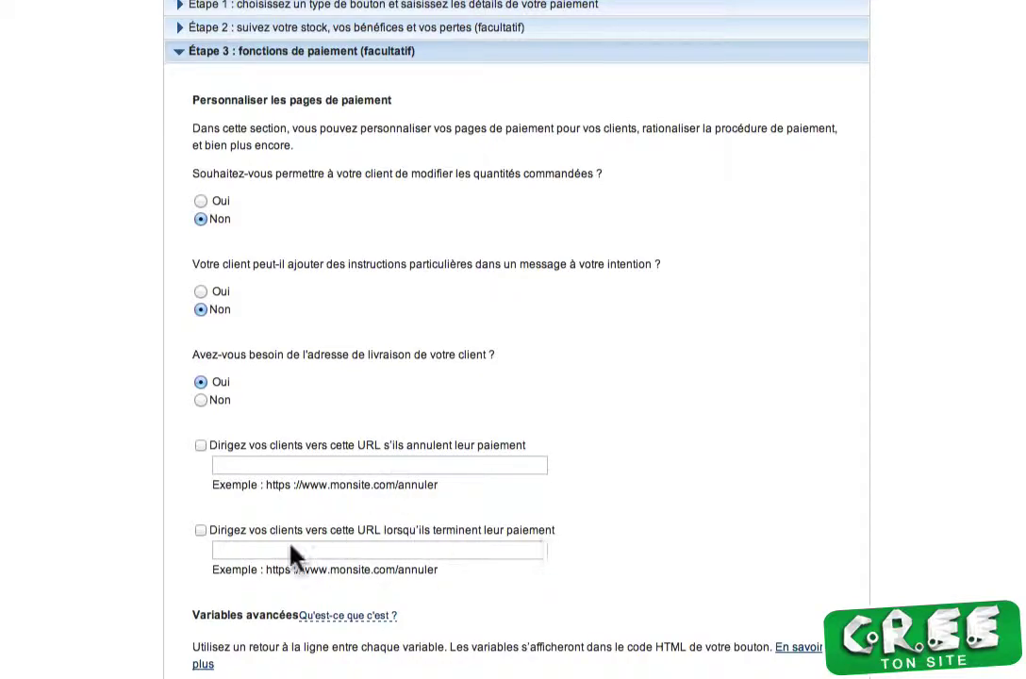
click(201, 531)
click(260, 550)
right_click(248, 557)
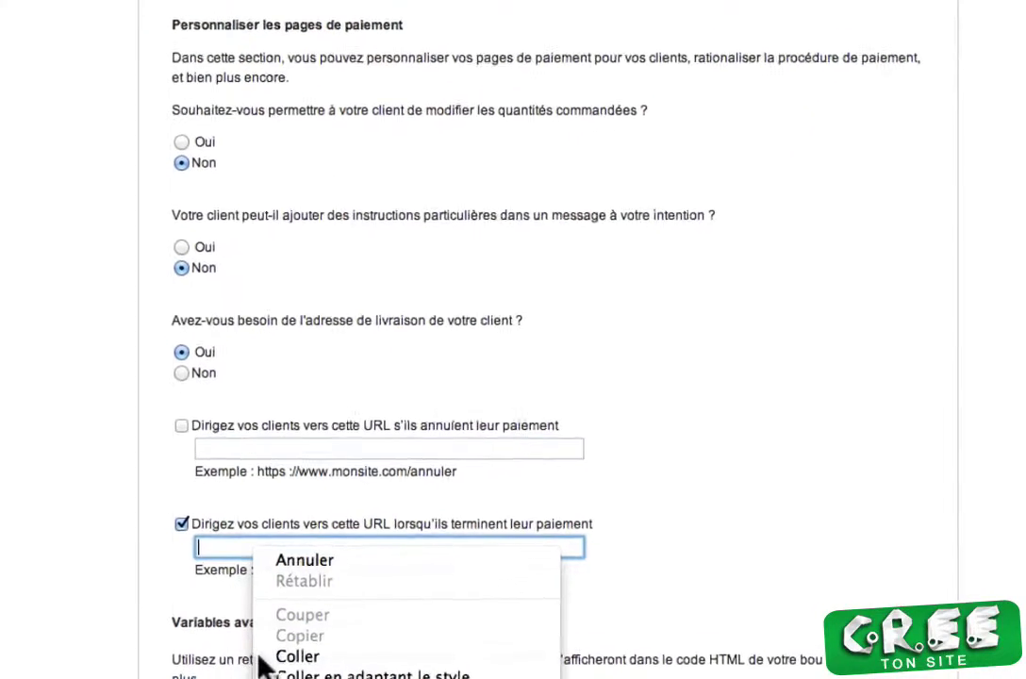
click(293, 648)
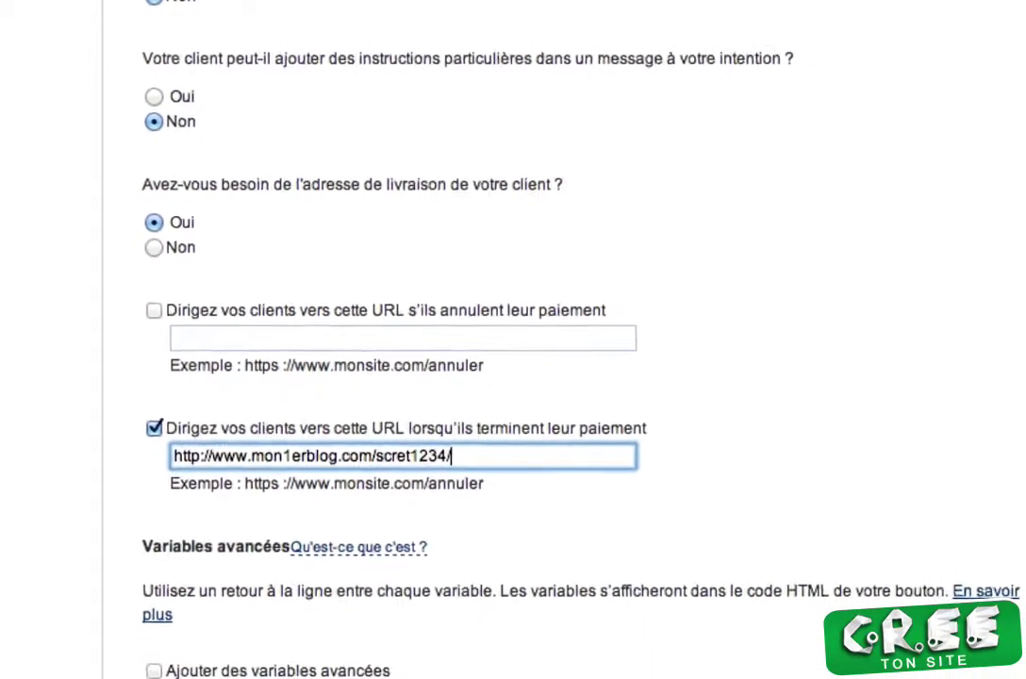
click(250, 643)
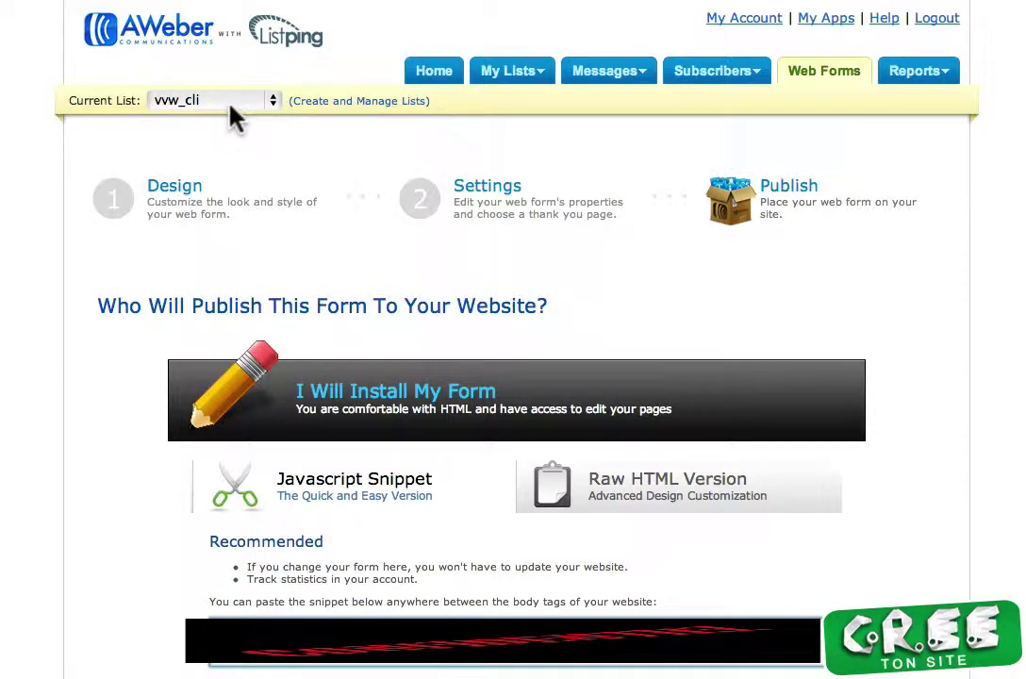
Reopen the list automation page and make vvw_pros the current list
click(541, 70)
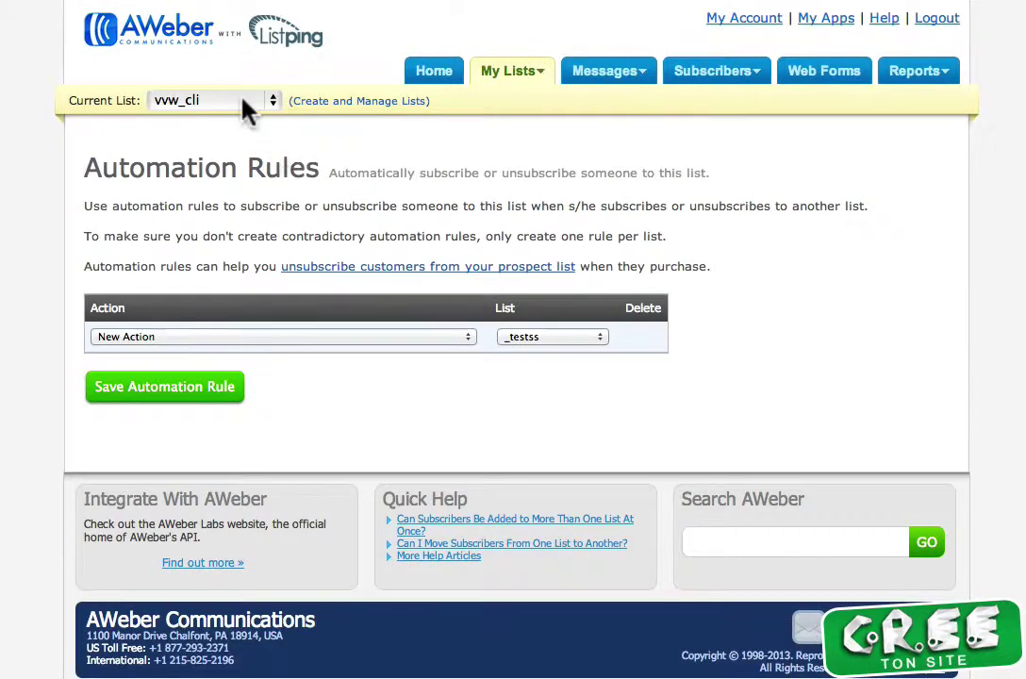
click(247, 105)
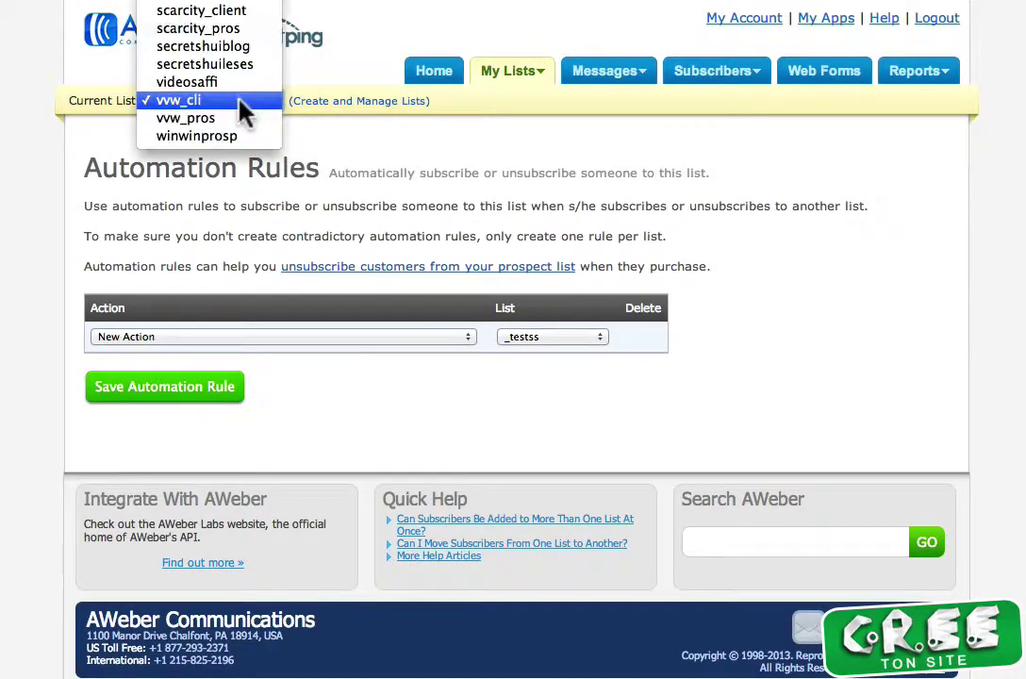
click(234, 121)
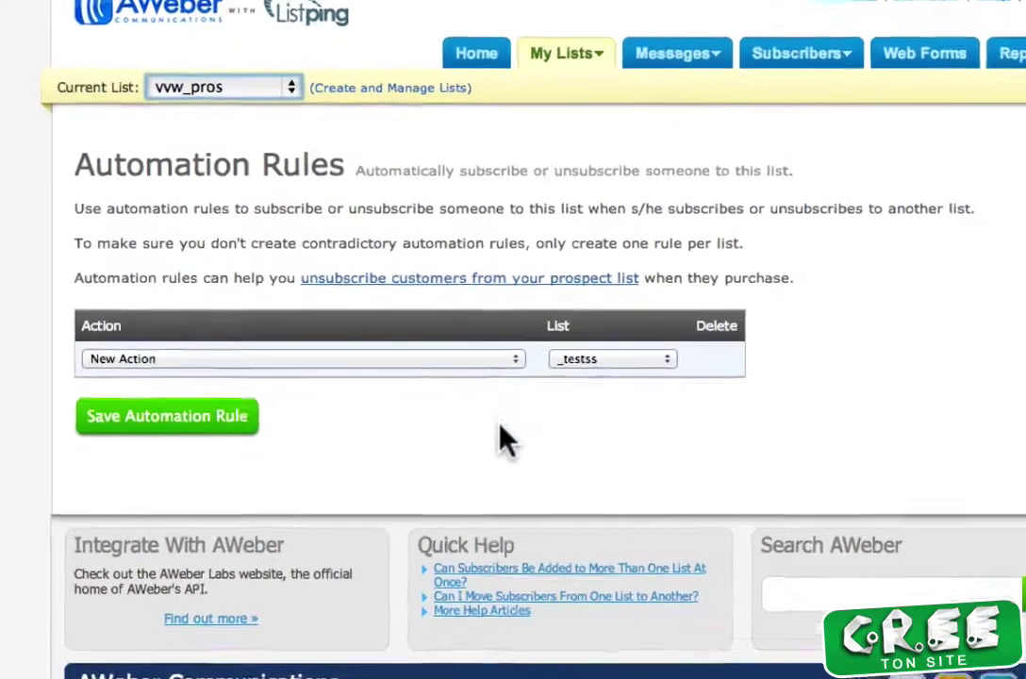